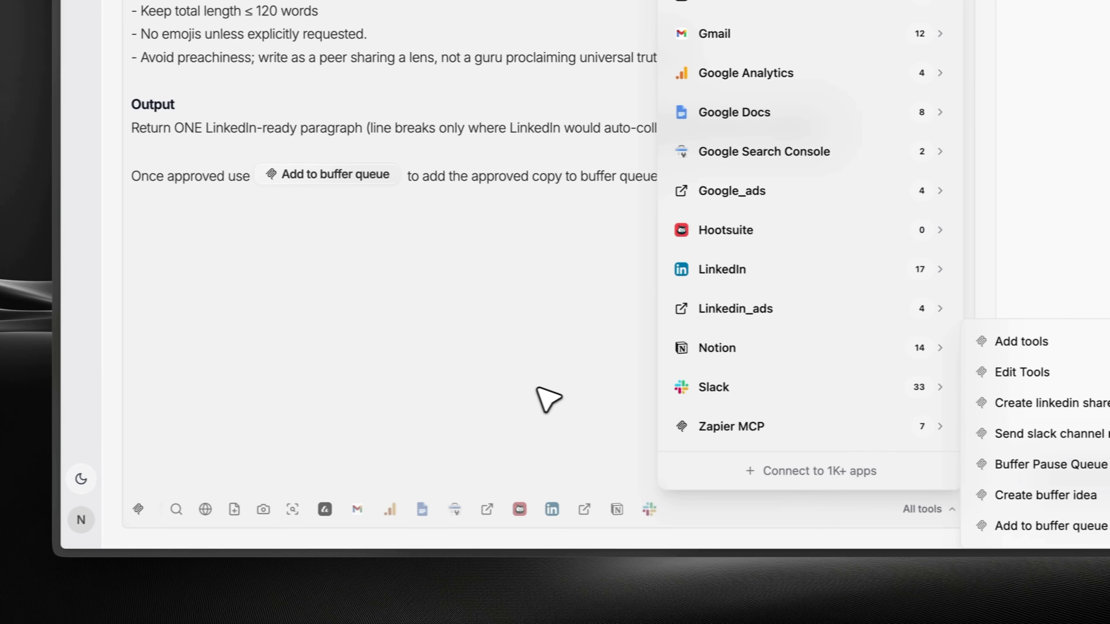
Step: Open the integrations settings and look through the MCP-connected apps and the apps available to connect
click(409, 388)
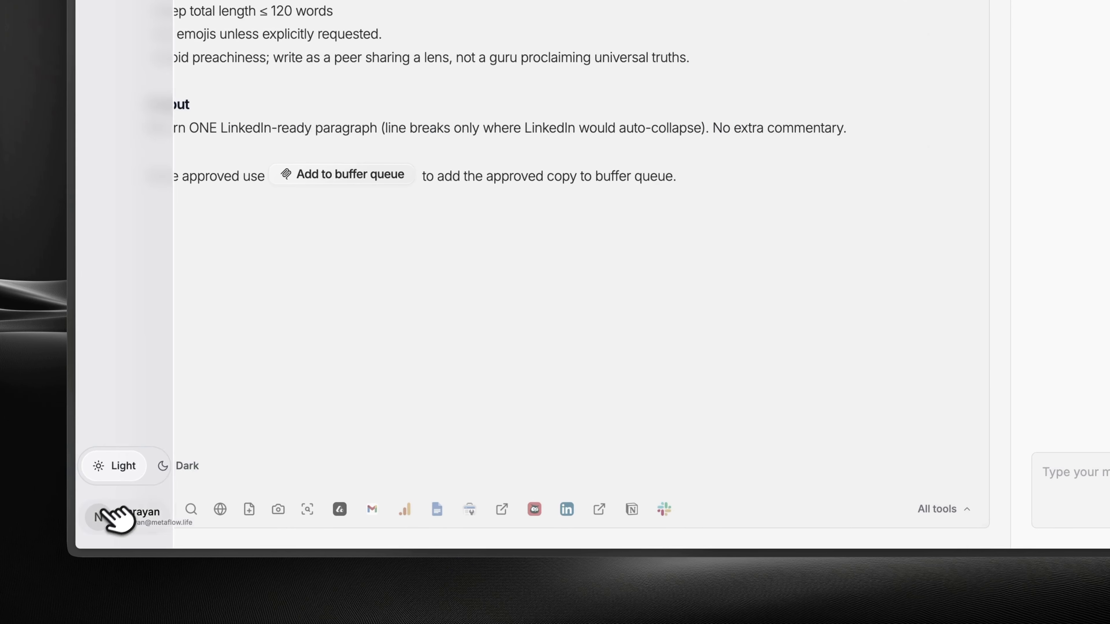
click(177, 522)
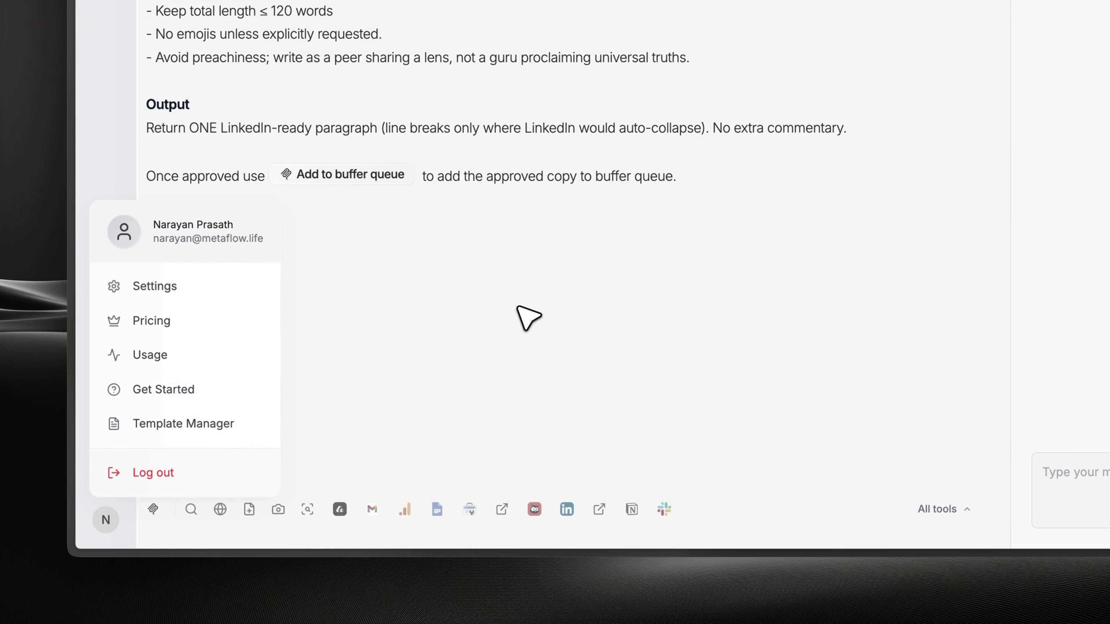
click(529, 320)
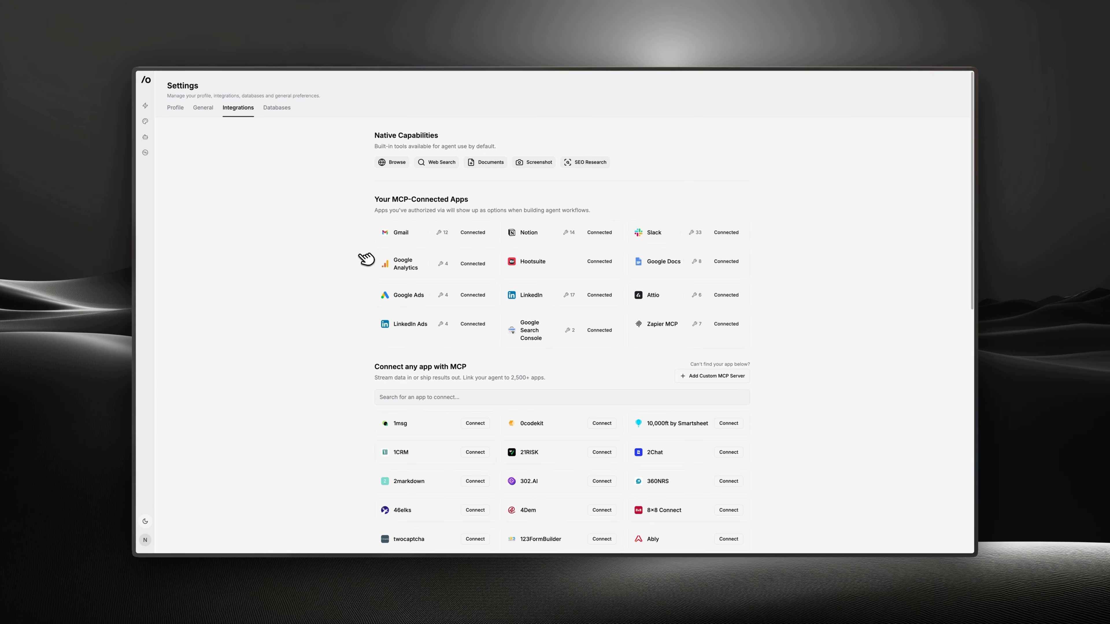
scroll(363, 254, down, 7)
scroll(360, 248, up, 6)
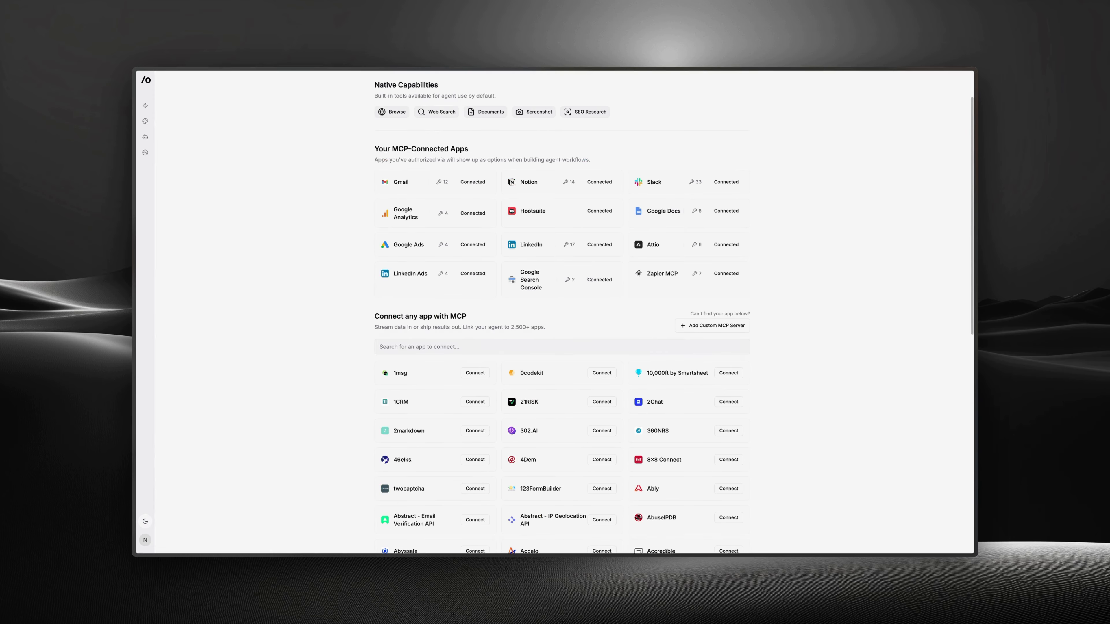
scroll(561, 306, up, 2)
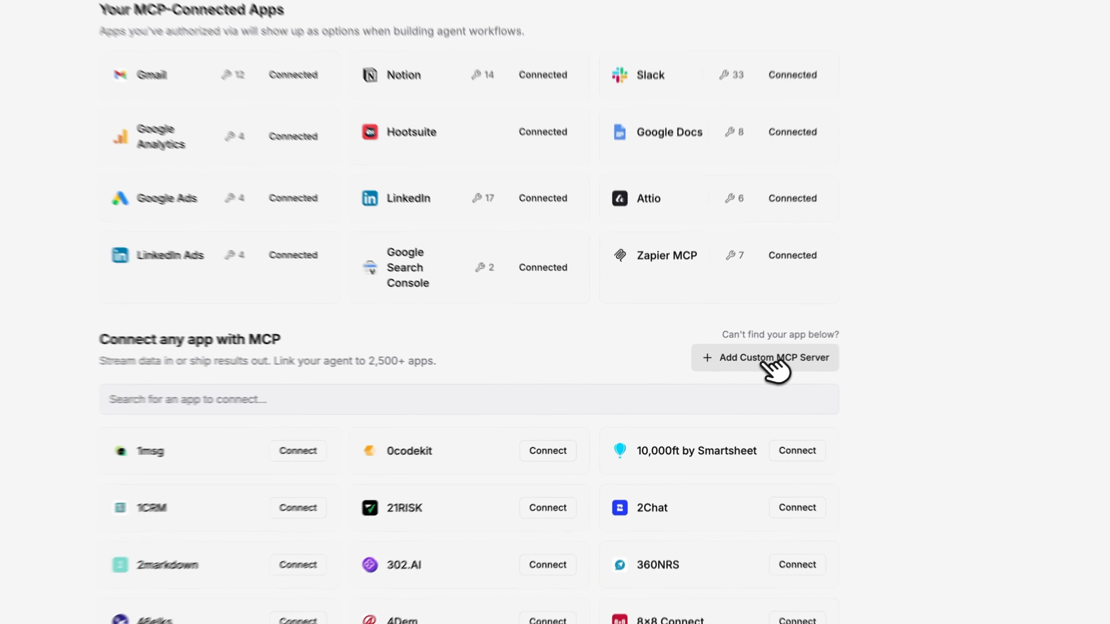
Step: Start adding a custom MCP server from the integrations settings
click(713, 376)
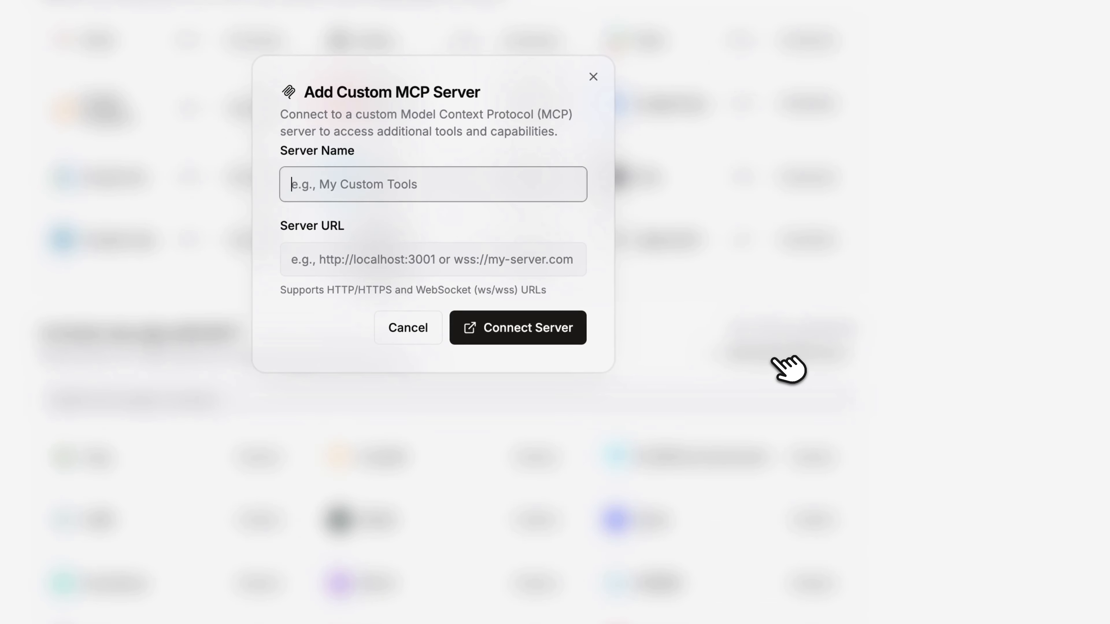
click(350, 250)
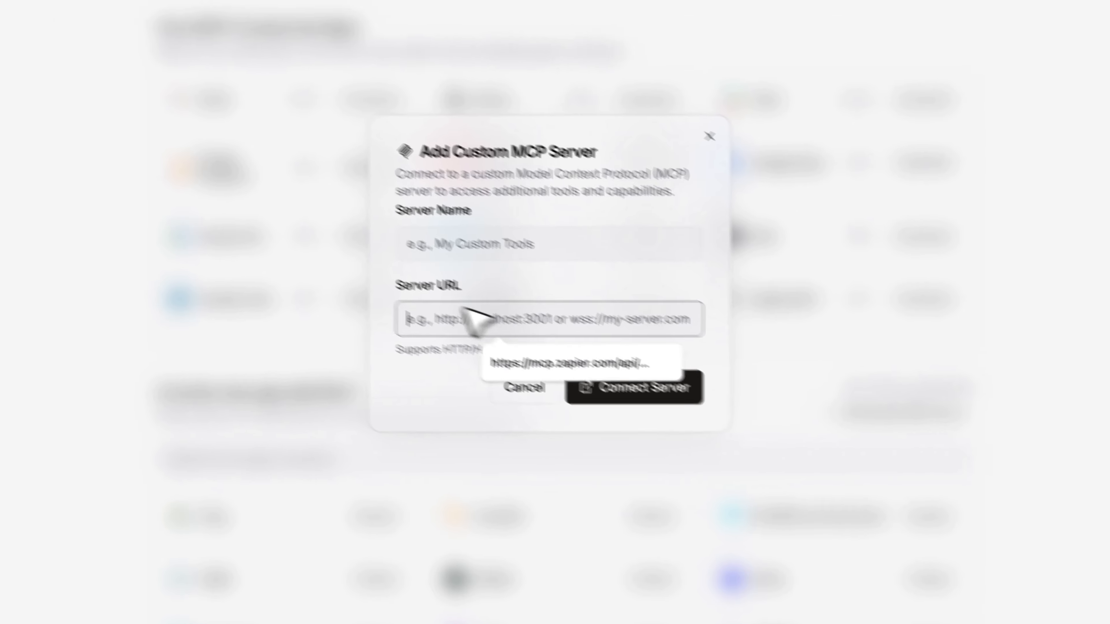
click(519, 248)
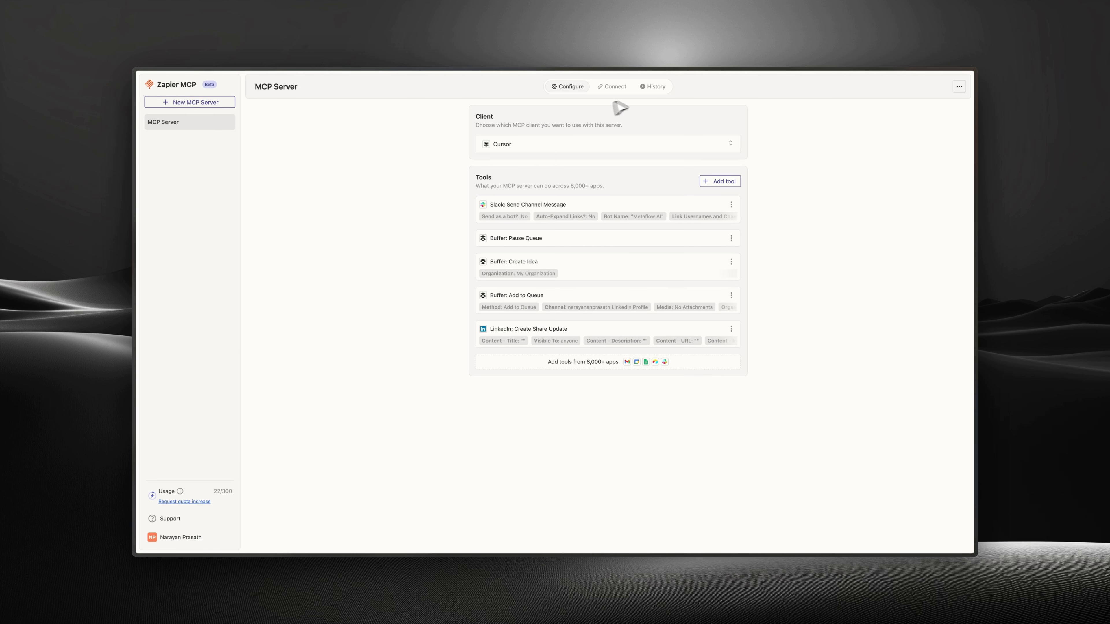
Step: Switch to Zapier MCP and look up the MCP server's client configuration and connection details
click(623, 87)
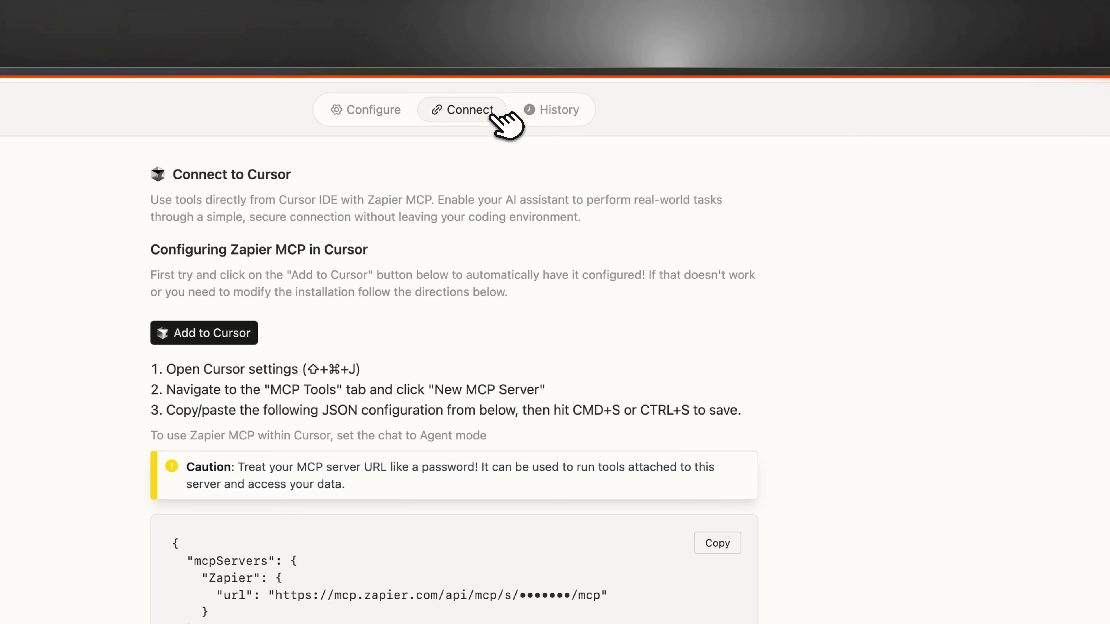
click(400, 112)
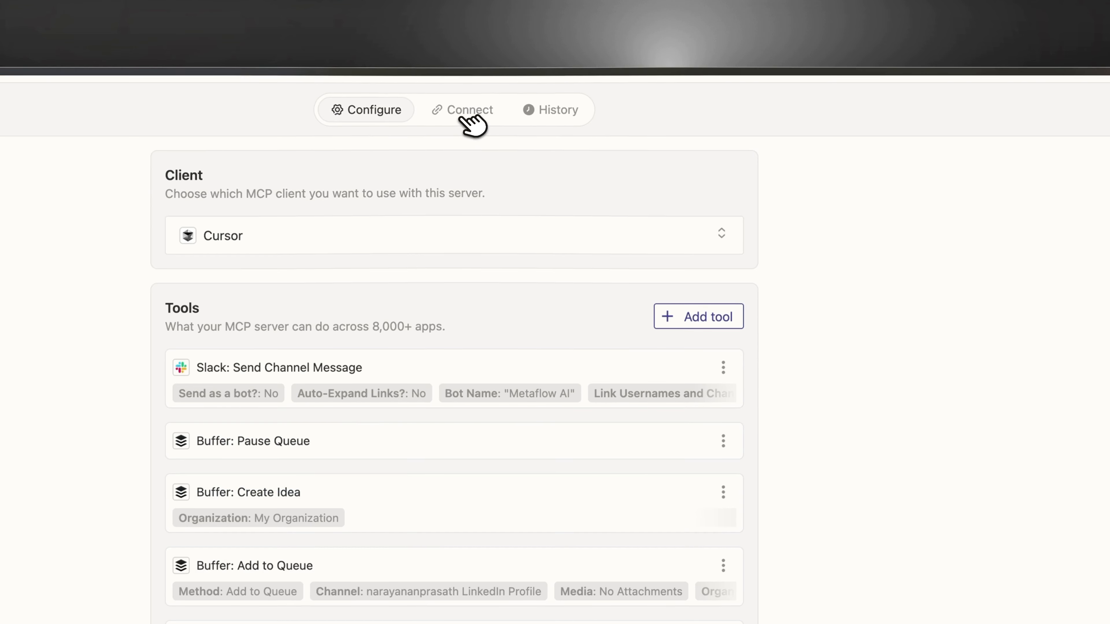
click(430, 114)
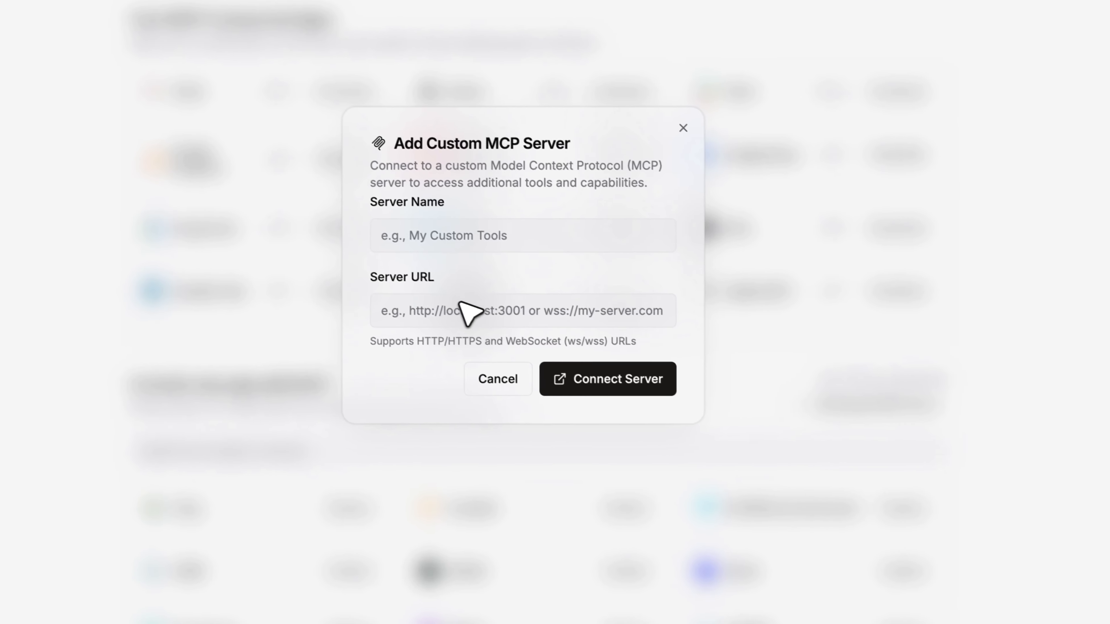
Step: Paste the private server URL into the custom MCP server form, name the server Zapier MCP, and connect it
click(450, 300)
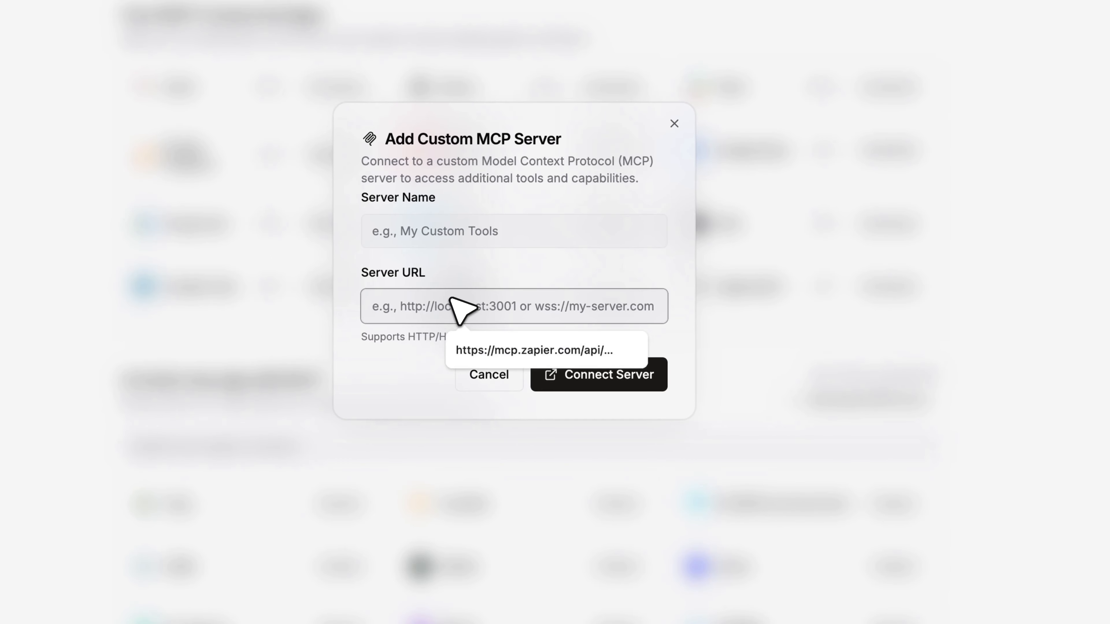
key(super+v)
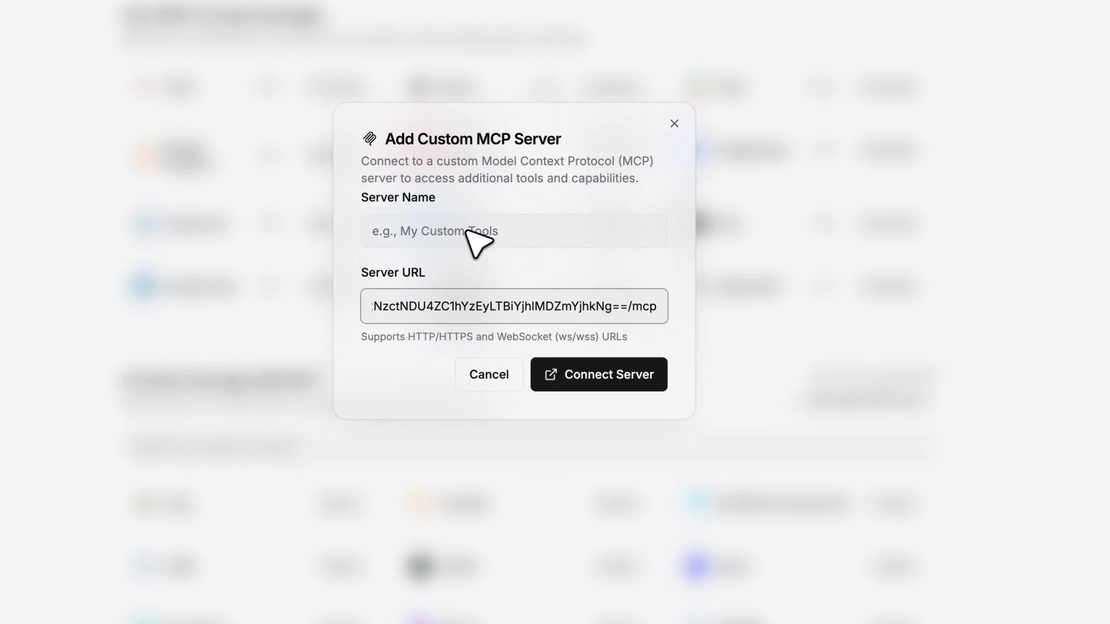
click(466, 232)
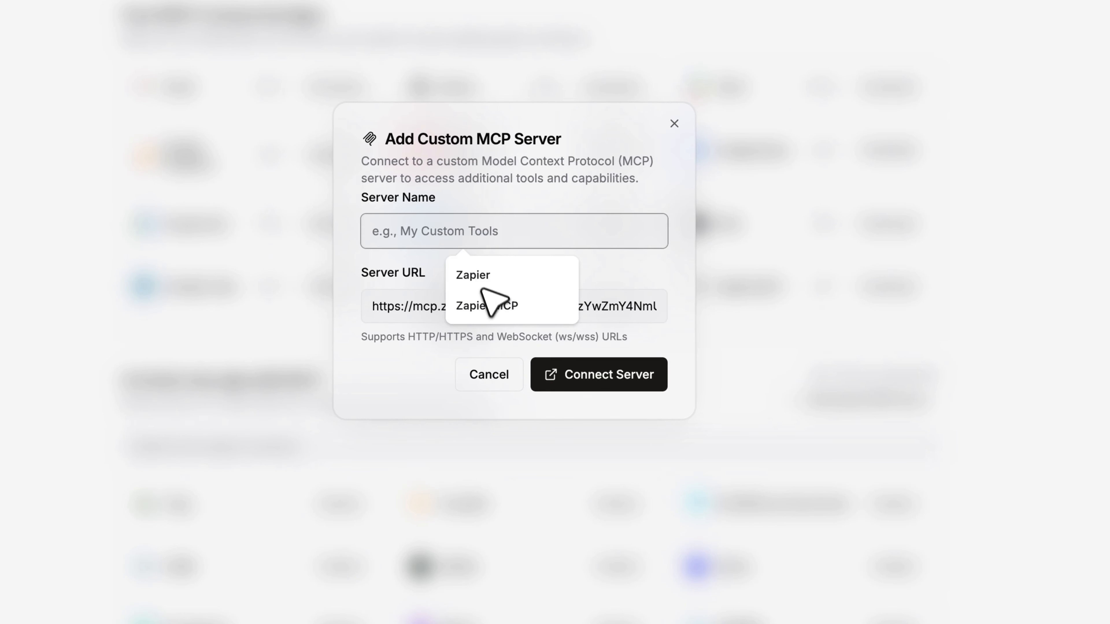
click(485, 303)
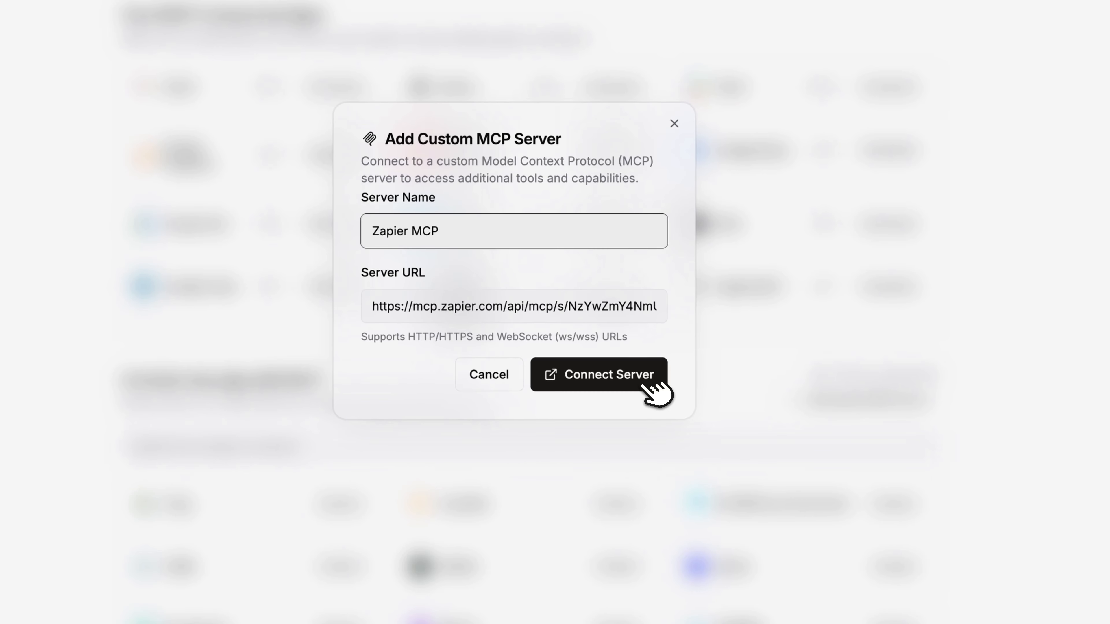
click(632, 385)
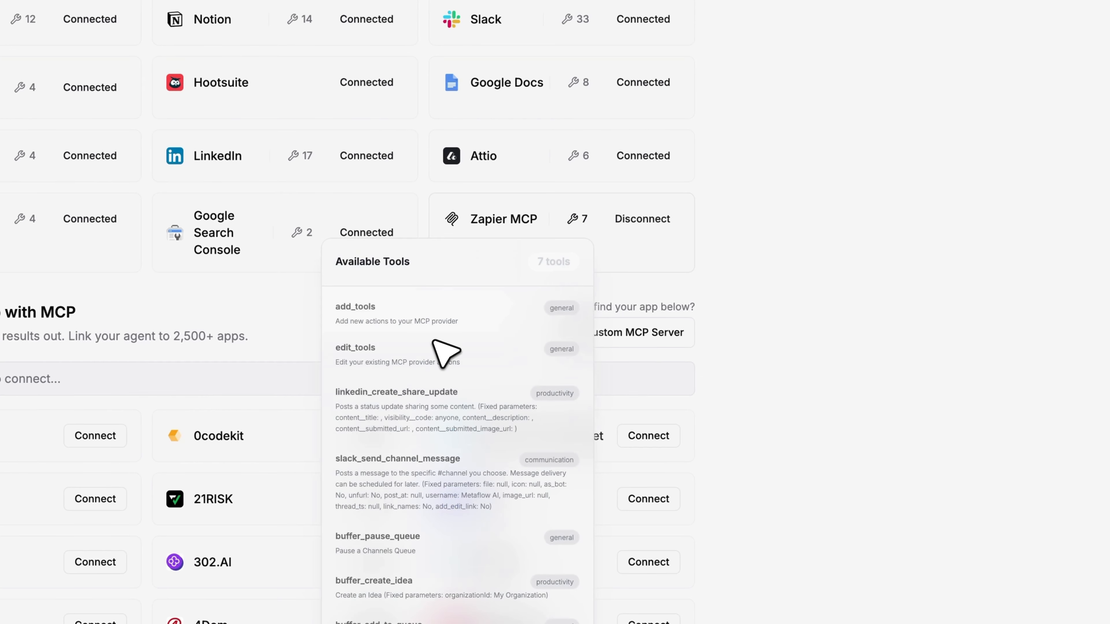
Step: Review the Zapier MCP tools and the agent instructions, especially the rough idea input and the closing buffer queue line
scroll(446, 347, down, 2)
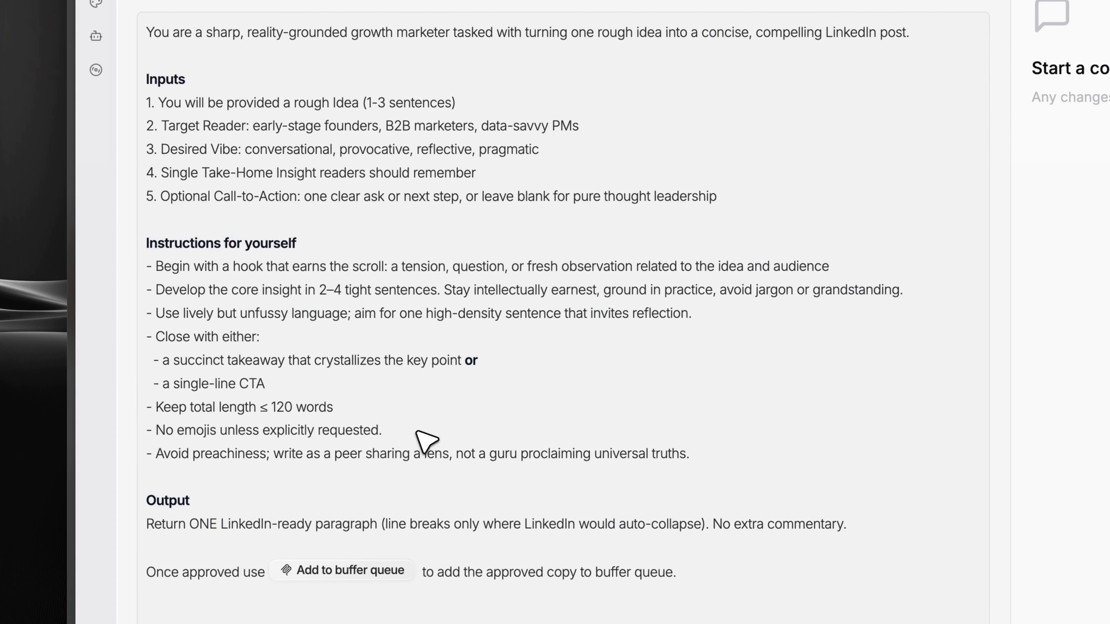
click(416, 431)
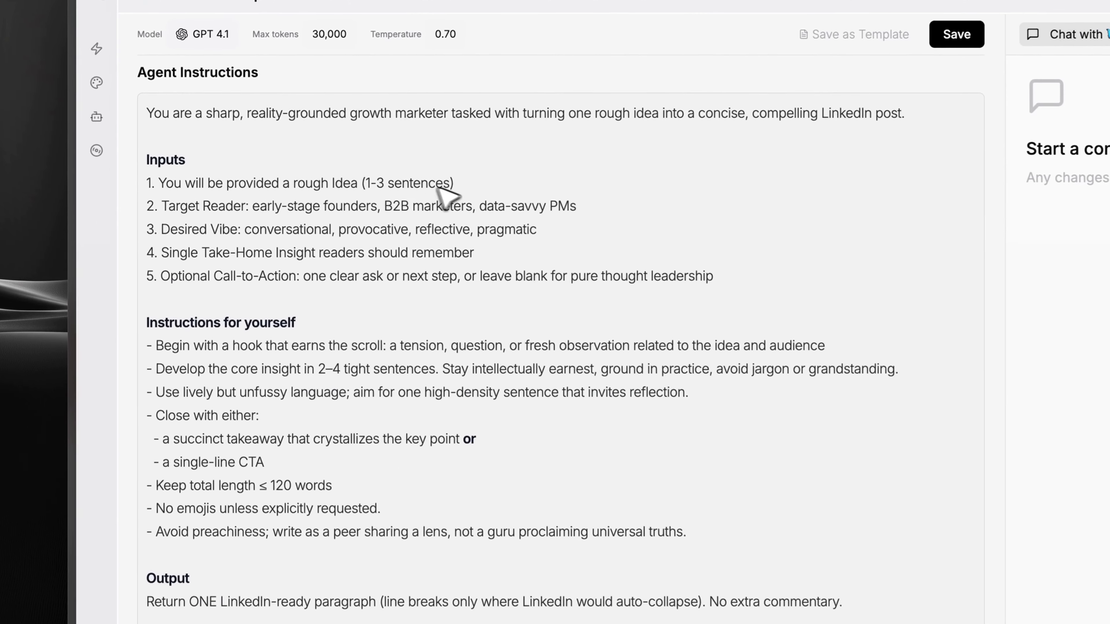
drag(291, 184, 463, 188)
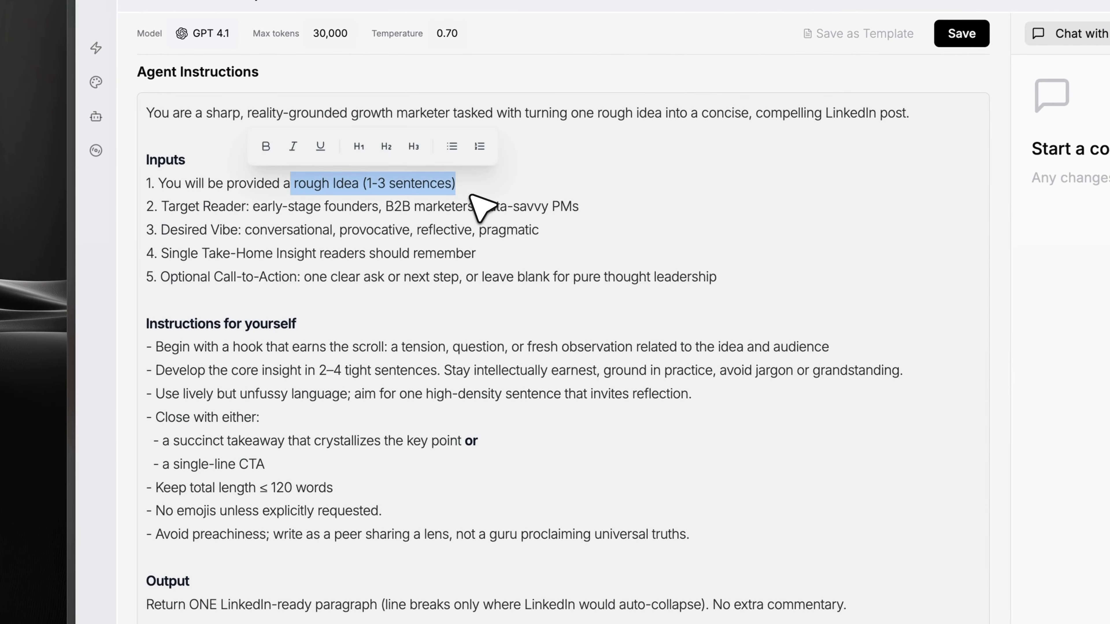
scroll(385, 387, down, 5)
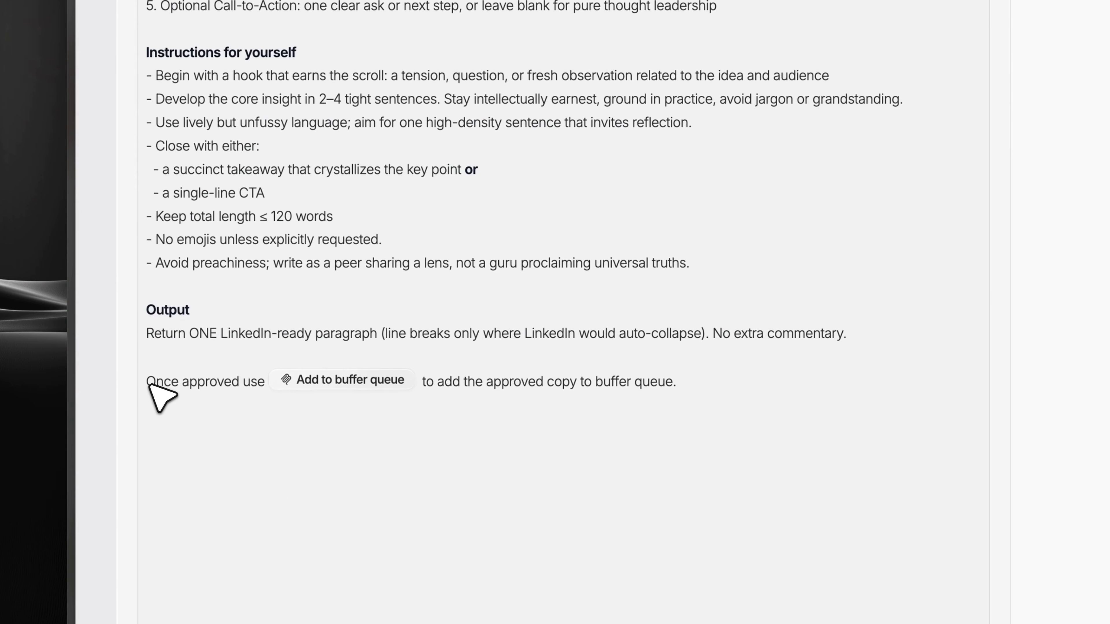
drag(147, 381, 343, 383)
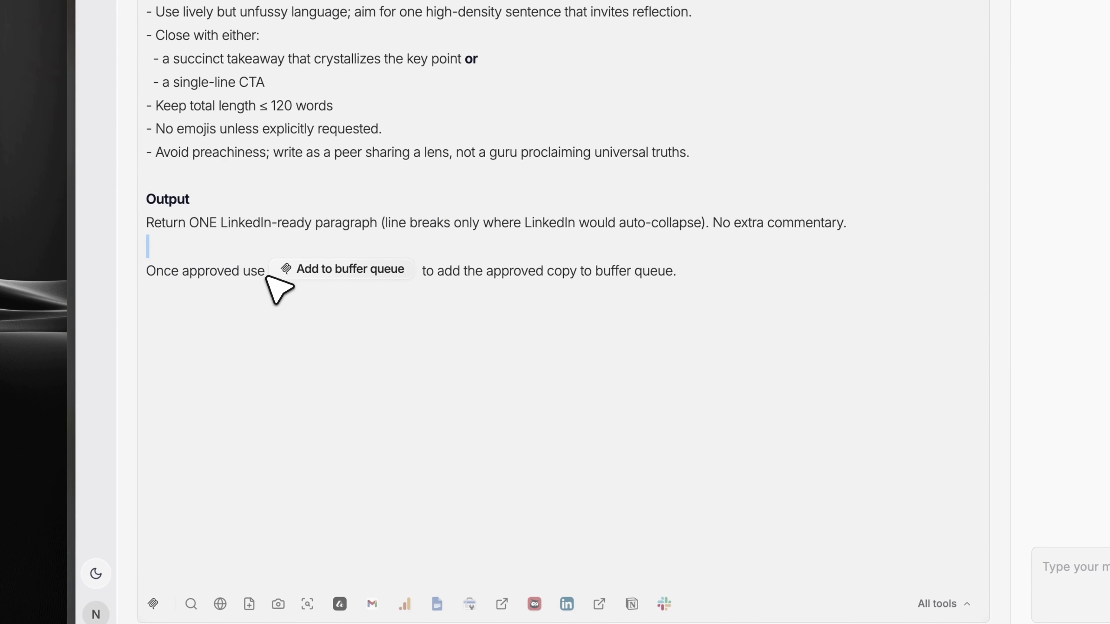
Step: Try to reinsert the Add to buffer queue tool after "Once approved use" by searching the inline tools for "add"
click(267, 281)
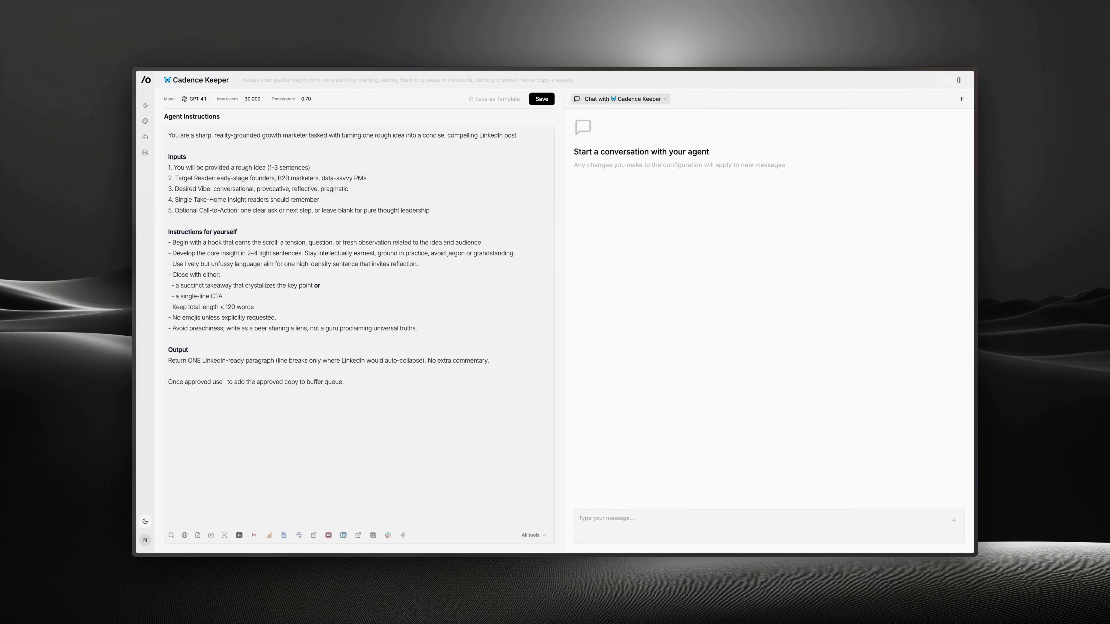
text(/)
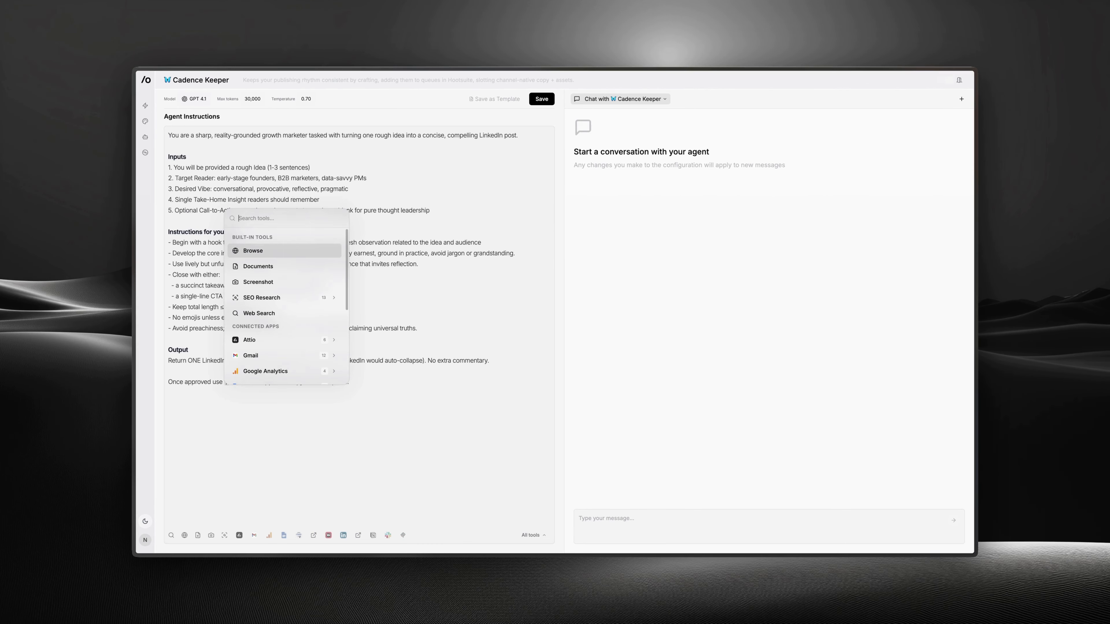
text(add)
key(Down)
key(Down)
key(Down)
key(Down)
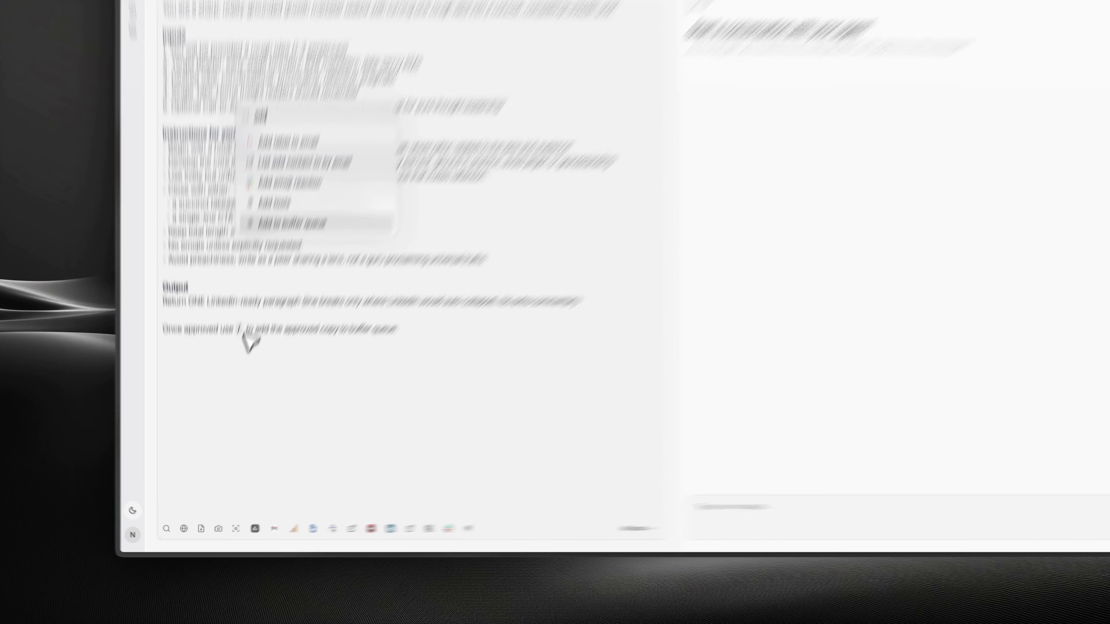
key(Return)
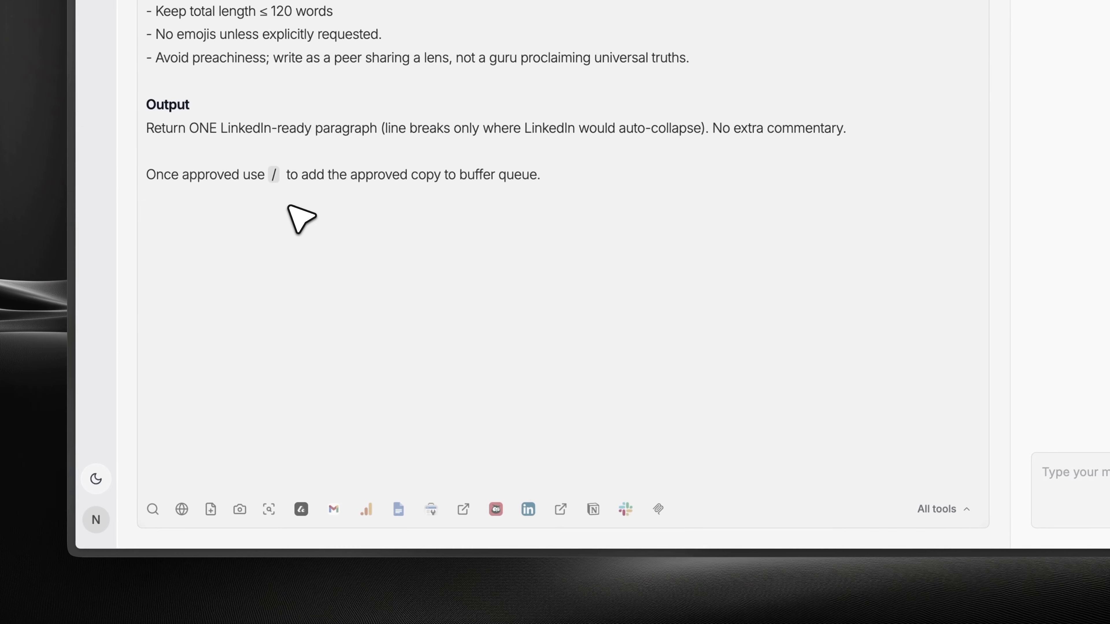
key(BackSpace)
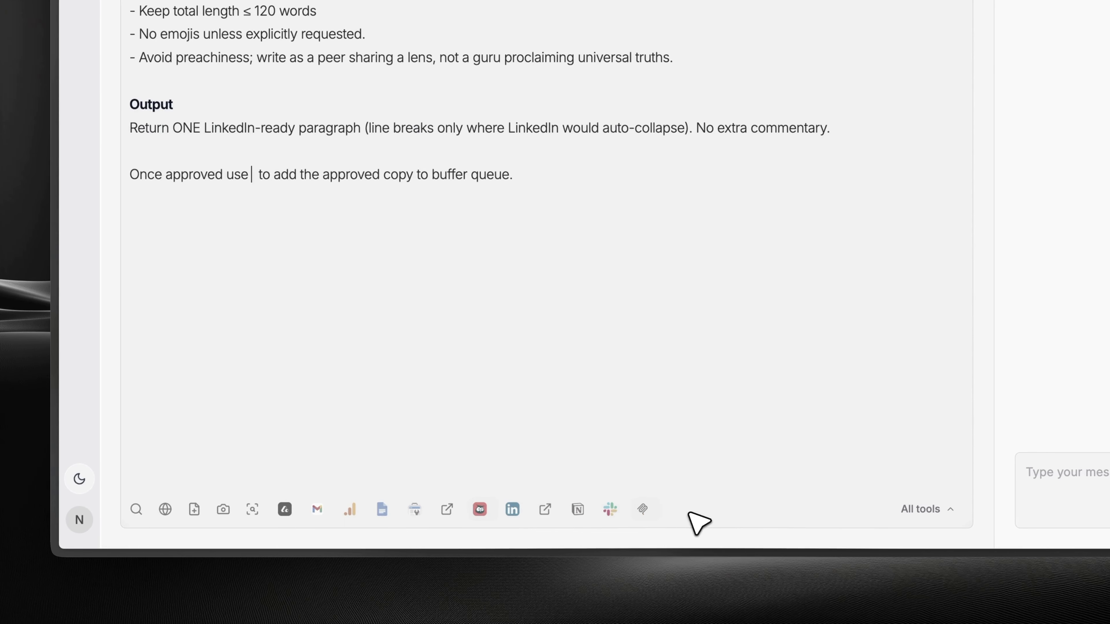
Step: Insert Zapier MCP's Add to buffer queue tool after "Once approved use" in the agent instructions and save the agent
click(682, 507)
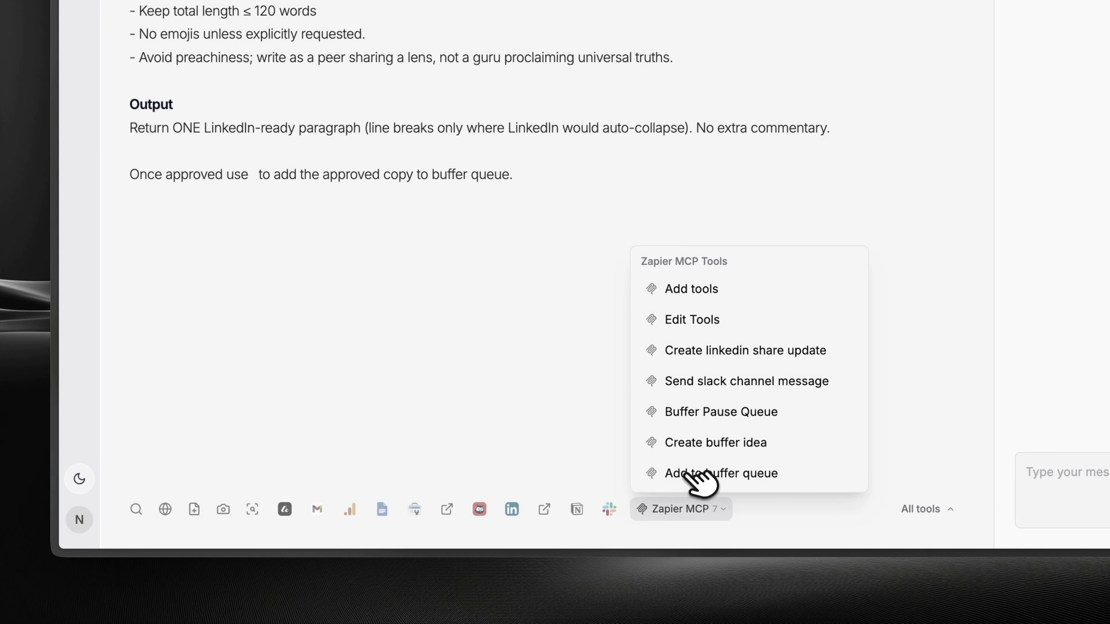
click(699, 473)
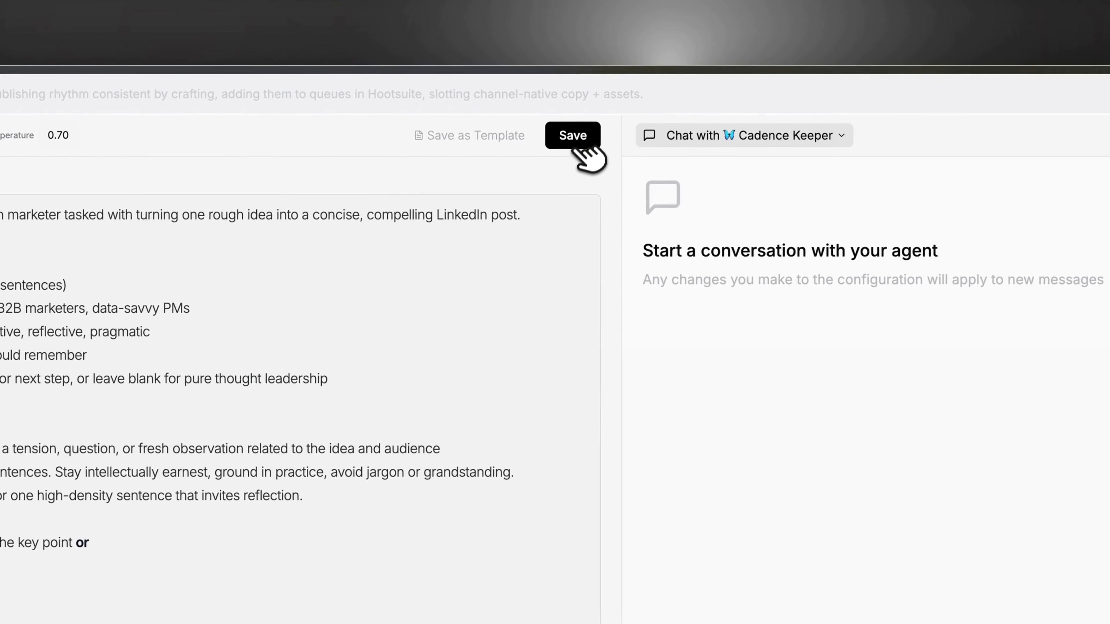
click(572, 139)
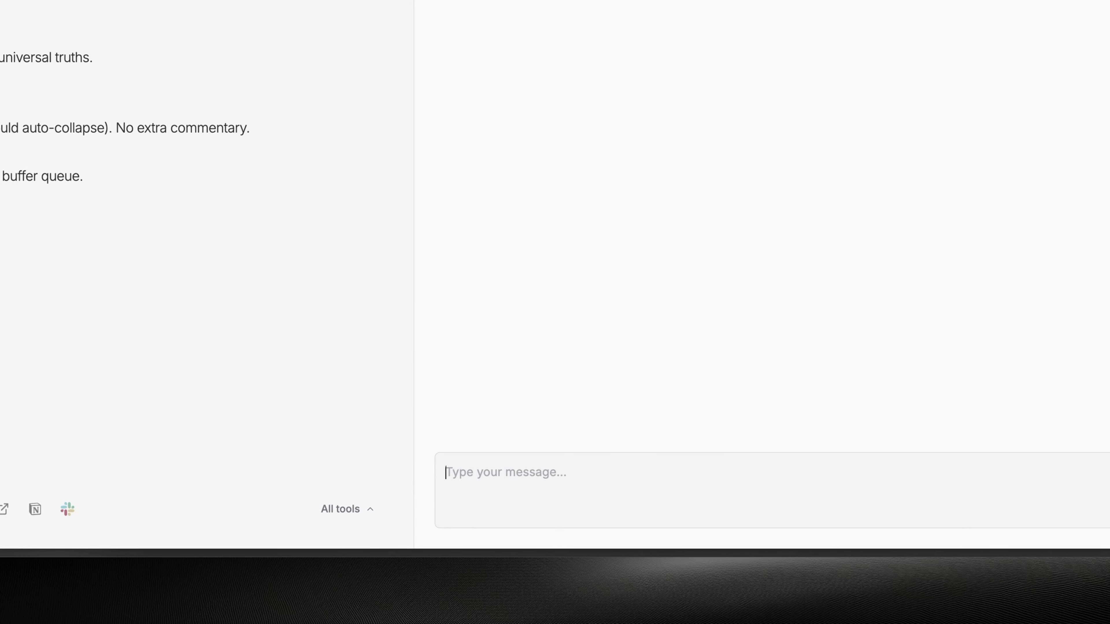
Step: Ask the agent for a LinkedIn post based on the idea "Agents vs. Workflows, finding the balance", favouring guard-railed agents that call deterministic subroutines
text(can ou do a linkedin post based on this idea)
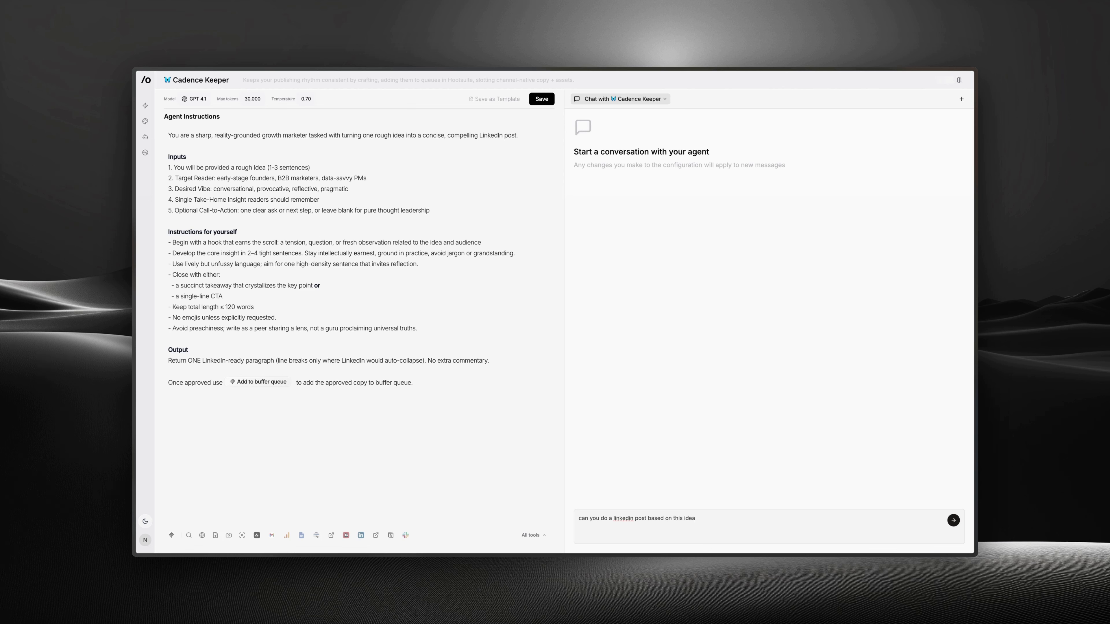
text("Agents vs. Workflows, finding the balance, workflows deliver repeatable certainty; agents deliver adaptive autonomy. tip the balance too far toward workflows and you get brittle rigidity, too far toward agents and predictability erodes. aim for guard-railed agents that call deterministic subroutines-steady output with room to learn.)
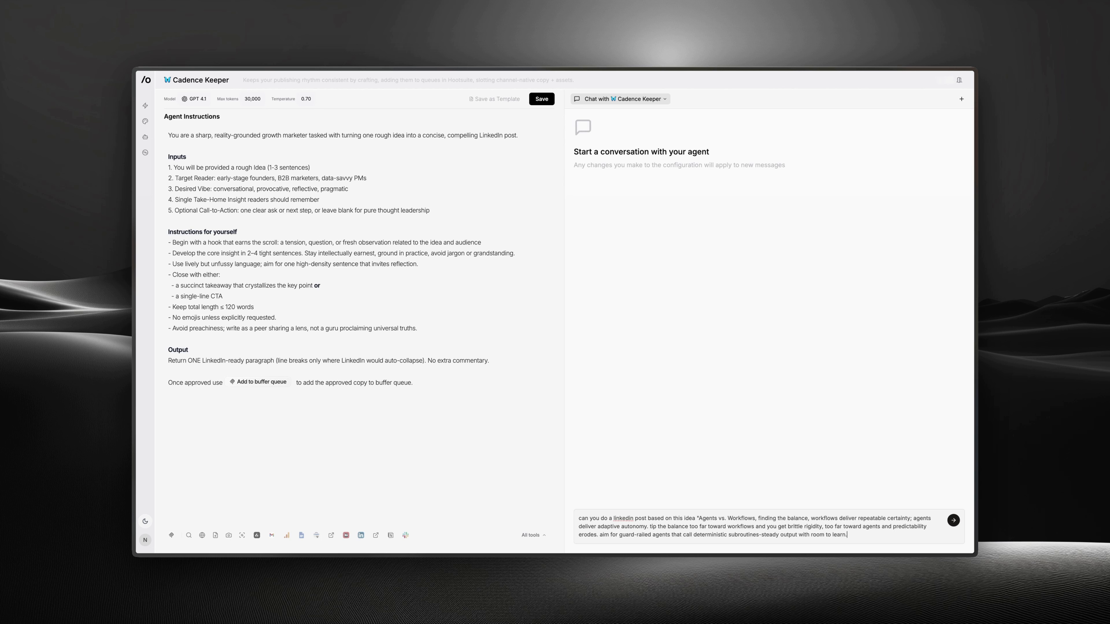
key(Return)
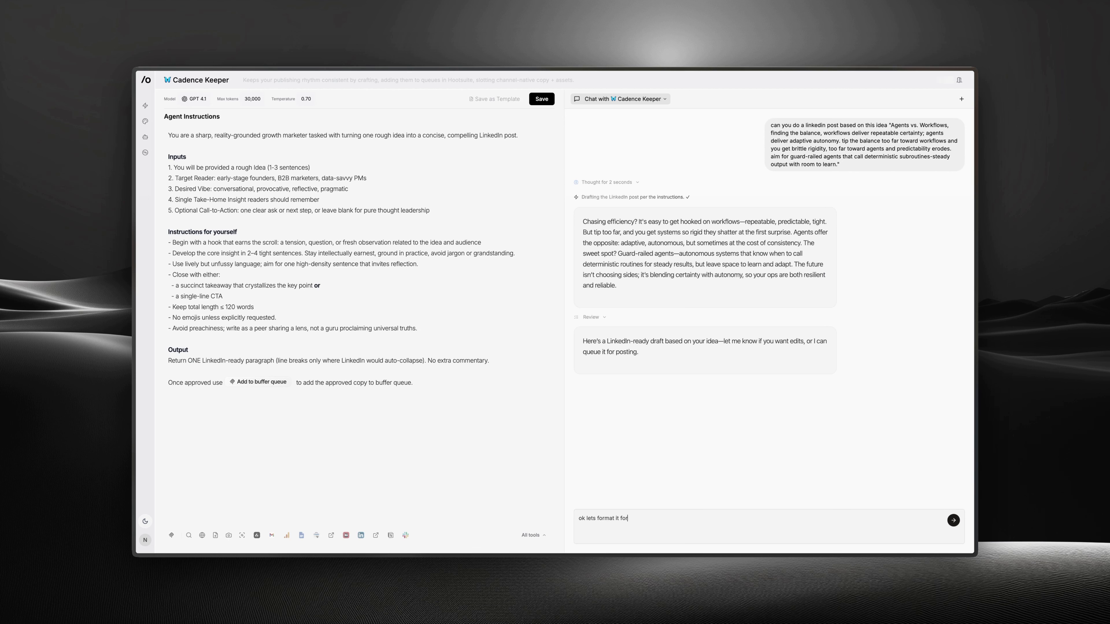
Step: Ask the agent to format the post for readability, split it into multiple lines, add 2 emojis and highlight parts in unicode bold
key(BackSpace)
key(BackSpace)
key(BackSpace)
key(BackSpace)
text(rea)
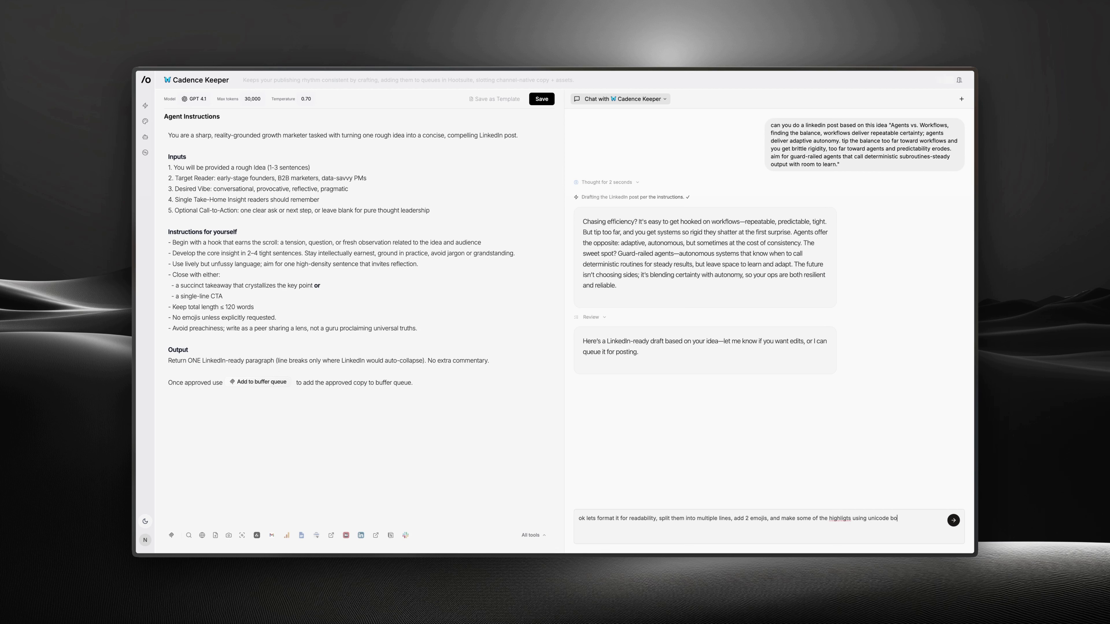
text(ld)
key(Return)
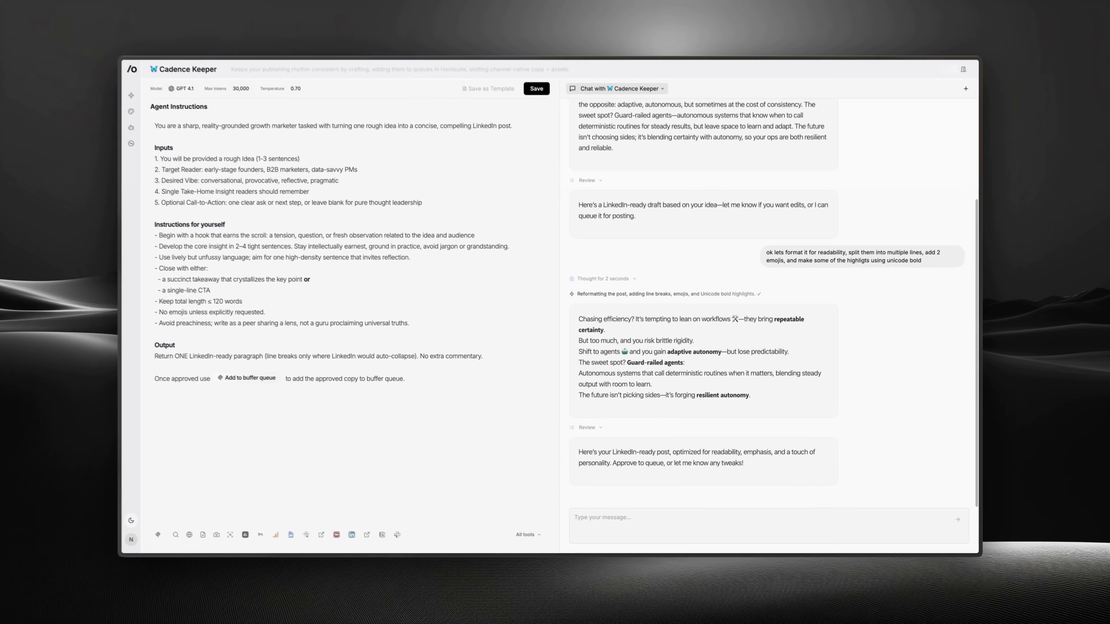
Step: Tell the agent to add the formatted post to Buffer
text(add it to bu)
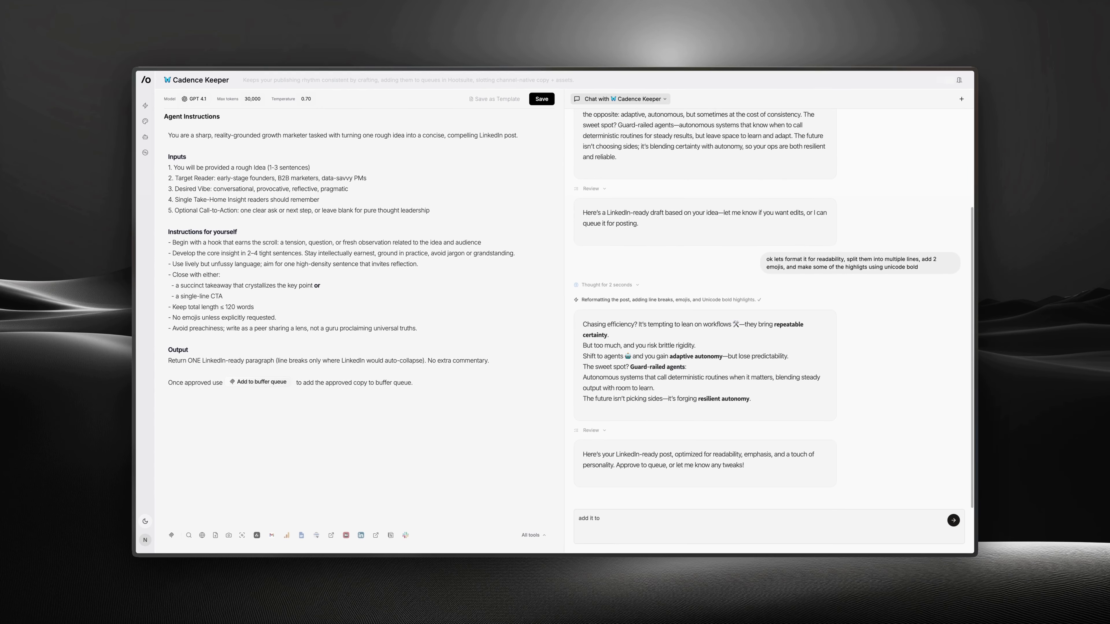
text(ffer)
key(Return)
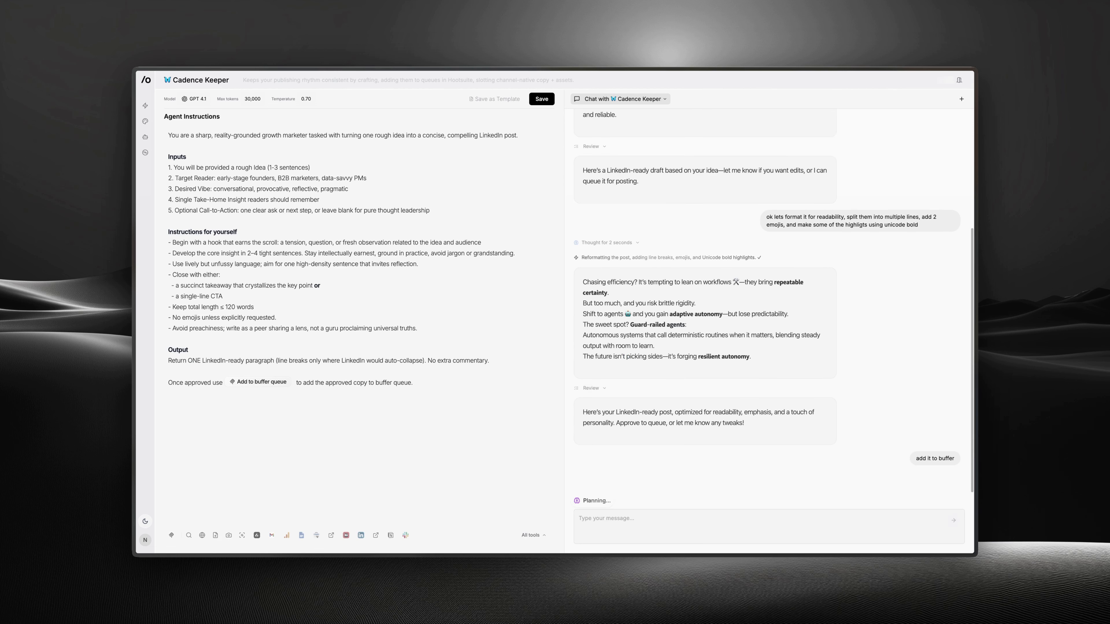